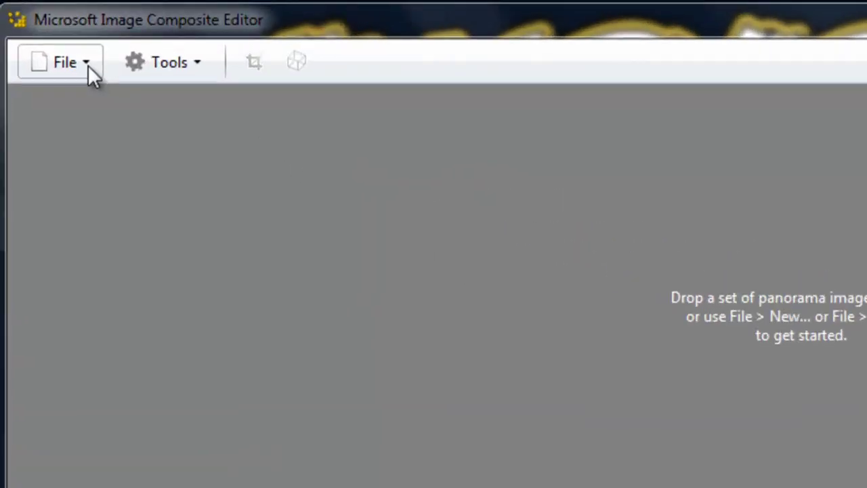
- Start a new video panorama from '22 Anany Walking.mp4' on the Desktop, keeping Video Files as the type
{"action": "left_click", "coordinate": [87, 65]}
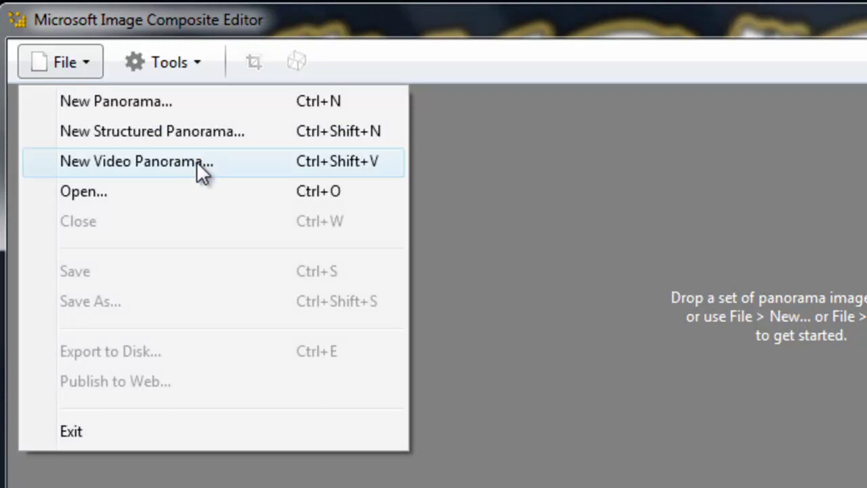
{"action": "left_click", "coordinate": [196, 163]}
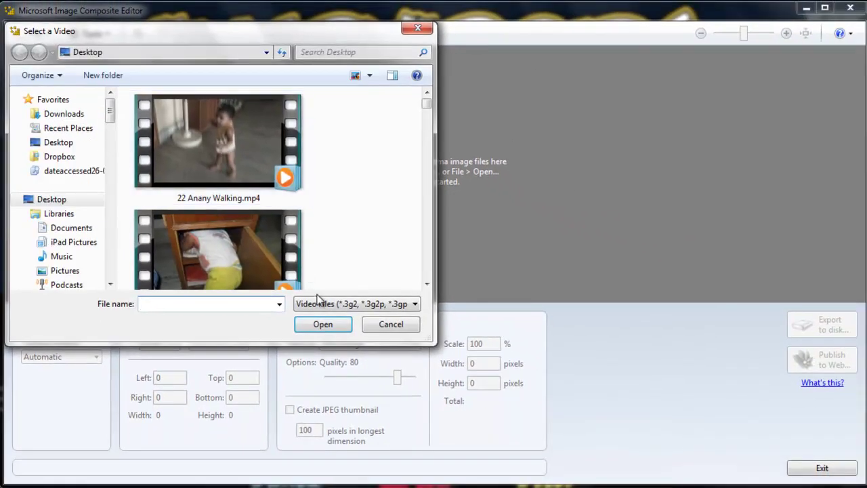
{"action": "left_click", "coordinate": [323, 308]}
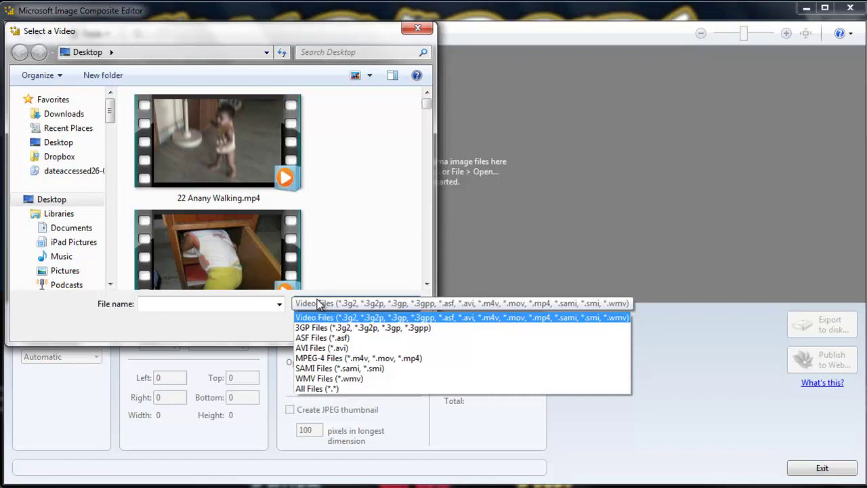
{"action": "left_click", "coordinate": [320, 309]}
{"action": "double_click", "coordinate": [242, 150]}
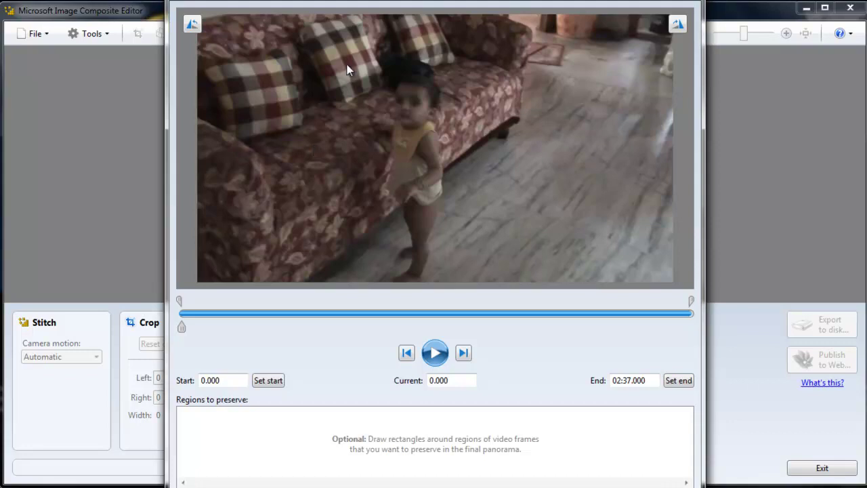
- Preserve the toddler by the sofa at 0.000 s up to the frame top, then scrub ahead to 7.107 s
{"action": "mouse_move", "coordinate": [342, 47]}
{"action": "left_mouse_down"}
{"action": "mouse_move", "coordinate": [383, 187]}
{"action": "mouse_move", "coordinate": [475, 285]}
{"action": "left_mouse_up"}
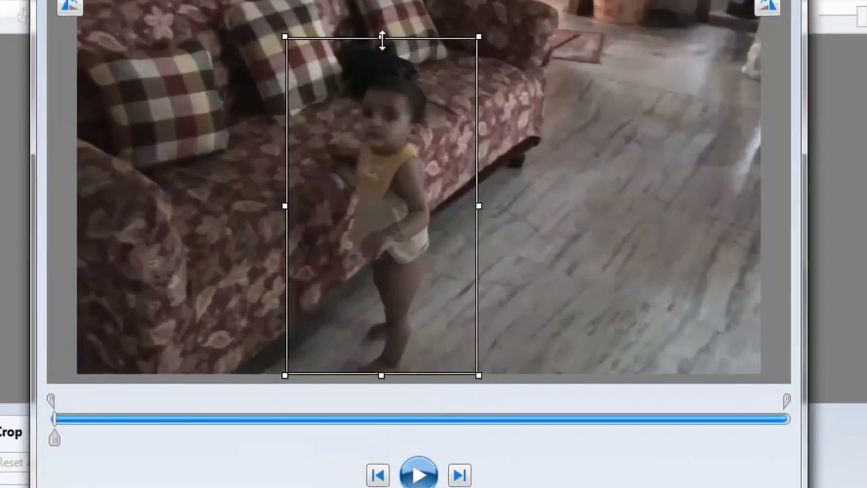
{"action": "left_click_drag", "start_coordinate": [382, 41], "coordinate": [377, 3]}
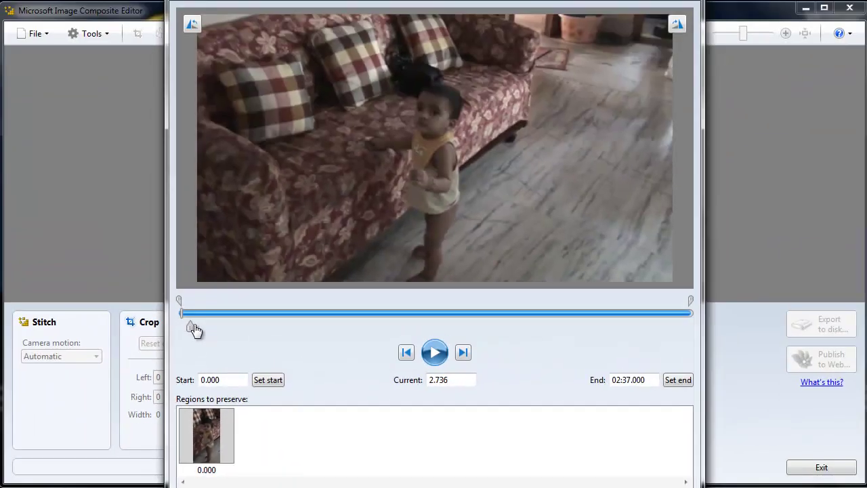
{"action": "left_click_drag", "start_coordinate": [195, 330], "coordinate": [207, 330]}
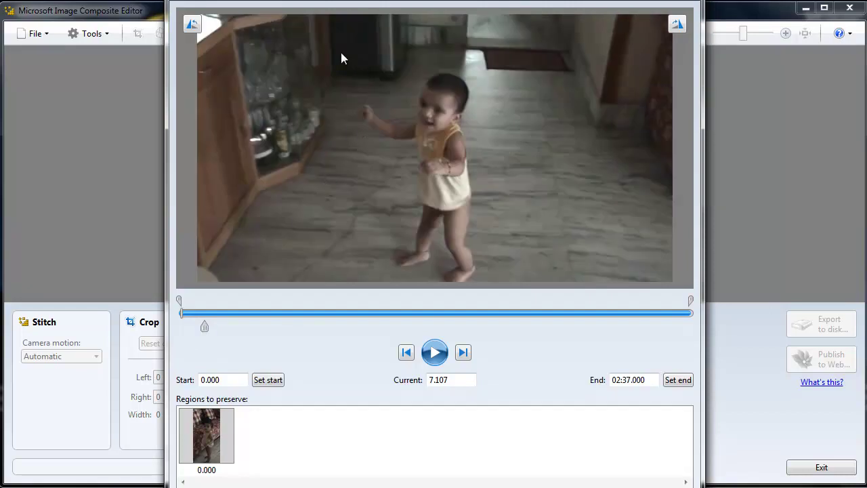
- Add preserve rectangles around the toddler at 7.107 s (widened slightly left) and 10.844 s
{"action": "left_click_drag", "start_coordinate": [340, 52], "coordinate": [500, 292]}
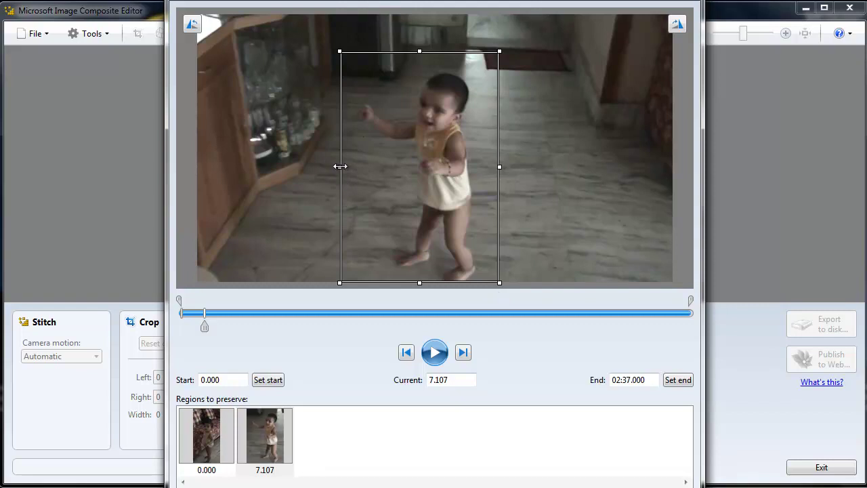
{"action": "left_click_drag", "start_coordinate": [340, 166], "coordinate": [334, 167]}
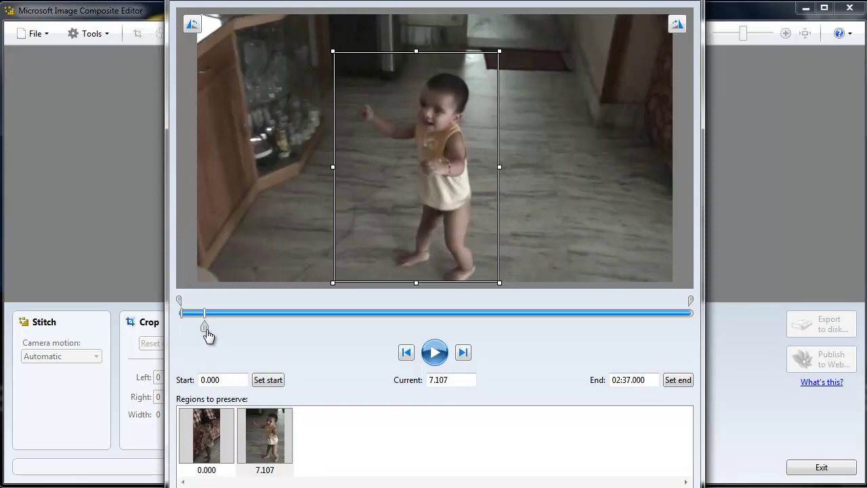
{"action": "left_click_drag", "start_coordinate": [206, 331], "coordinate": [219, 331]}
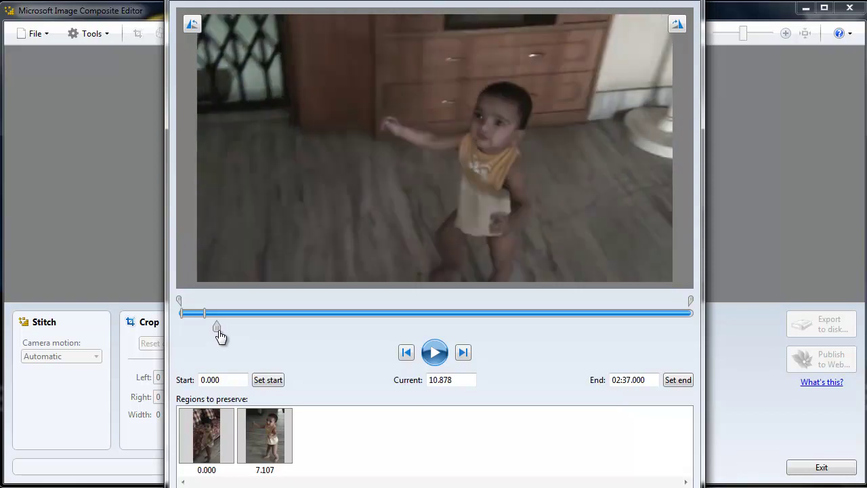
{"action": "left_click_drag", "start_coordinate": [220, 335], "coordinate": [220, 335]}
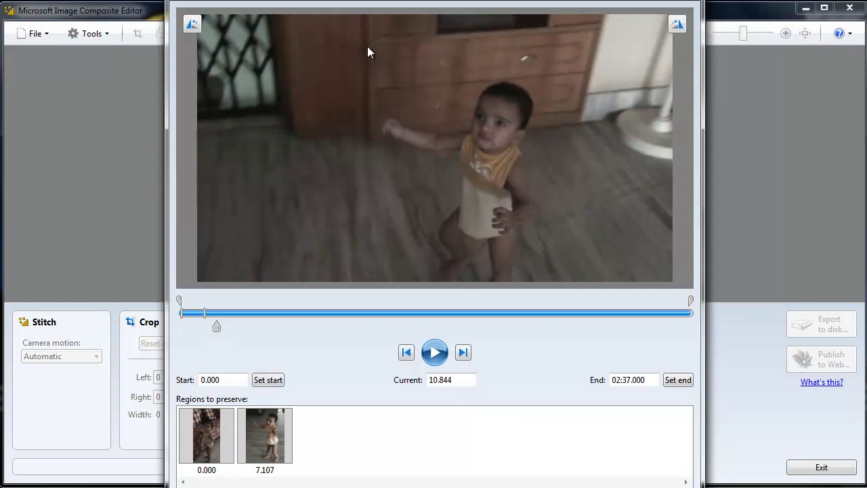
{"action": "mouse_move", "coordinate": [361, 21]}
{"action": "left_mouse_down"}
{"action": "mouse_move", "coordinate": [484, 196]}
{"action": "mouse_move", "coordinate": [576, 288]}
{"action": "left_mouse_up"}
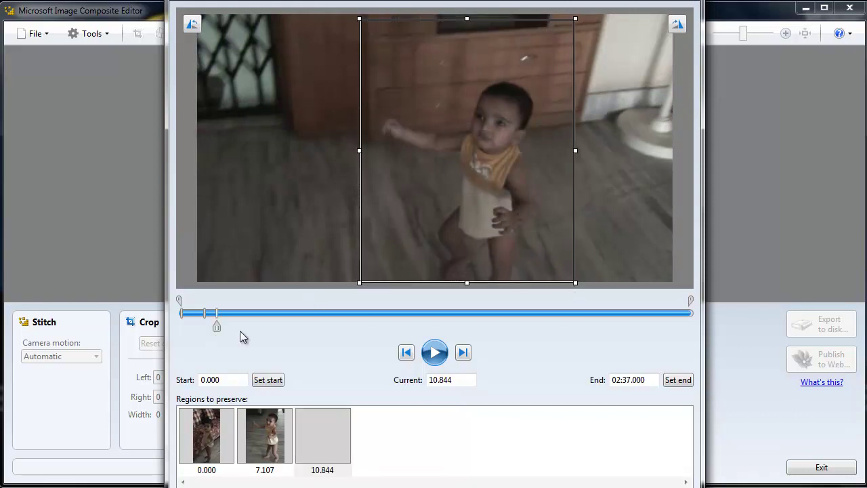
- Scrub forward to 43.577 s and preserve the toddler in the dim room
{"action": "left_click_drag", "start_coordinate": [221, 332], "coordinate": [230, 332]}
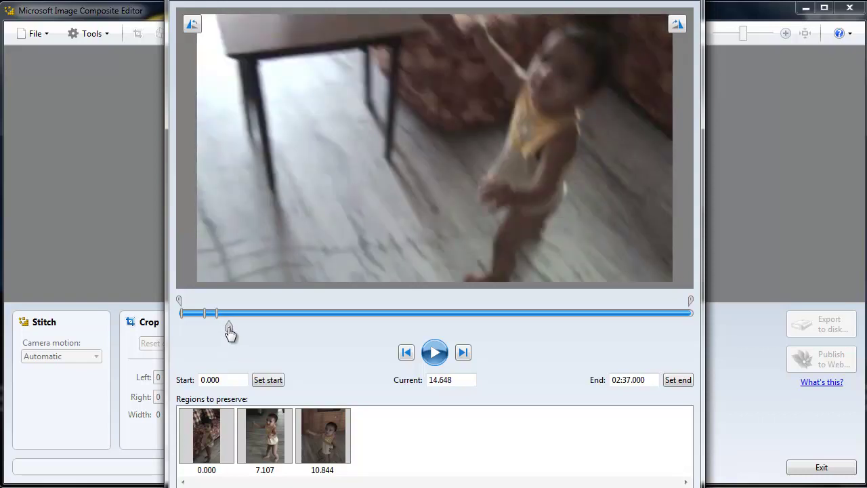
{"action": "left_click_drag", "start_coordinate": [230, 333], "coordinate": [235, 333]}
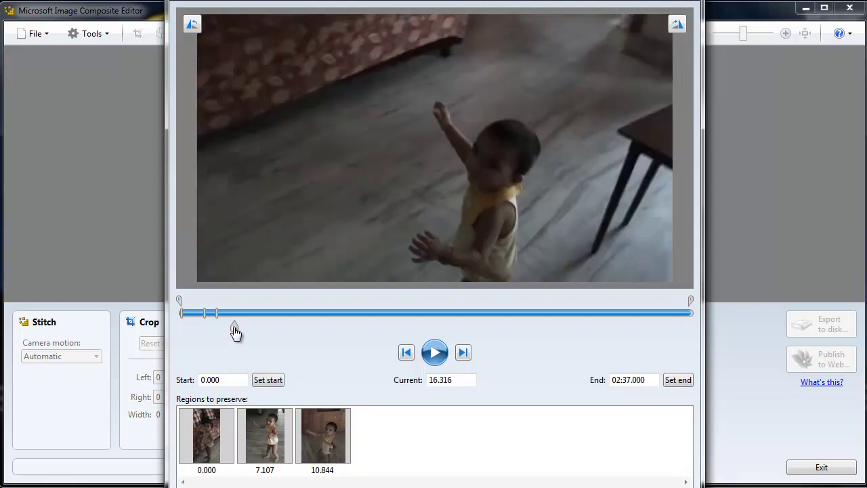
{"action": "left_click_drag", "start_coordinate": [236, 333], "coordinate": [271, 332]}
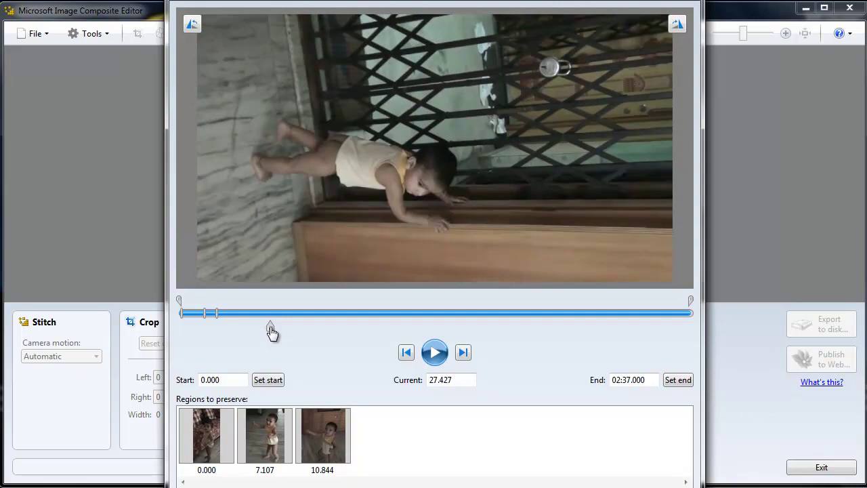
{"action": "left_click_drag", "start_coordinate": [271, 332], "coordinate": [324, 334]}
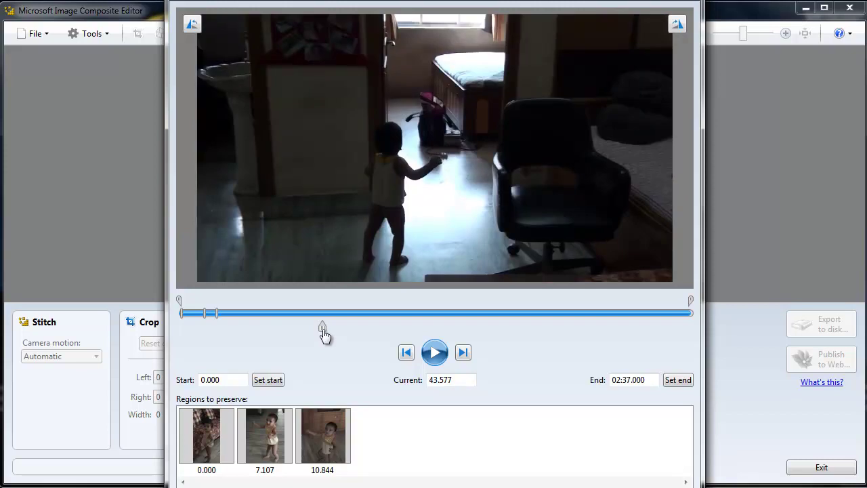
{"action": "left_click_drag", "start_coordinate": [312, 83], "coordinate": [460, 286]}
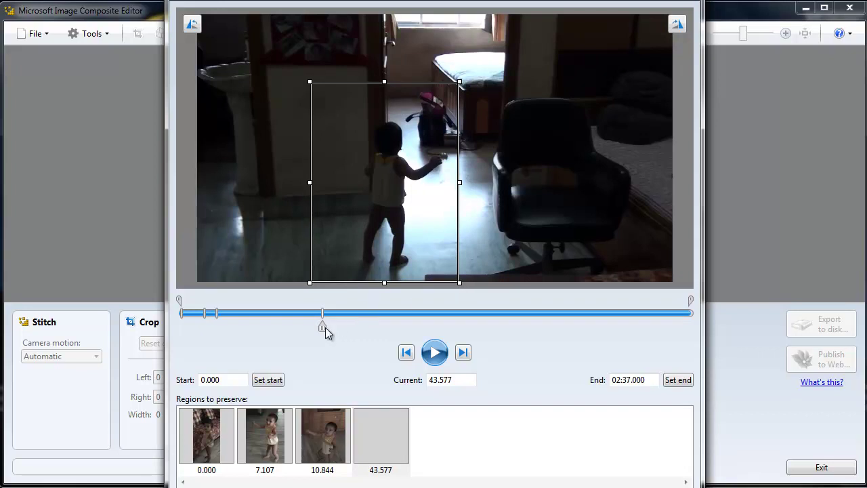
- Preserve the toddler in the doorway at 50.284 s and again at 01:02.696
{"action": "left_click", "coordinate": [345, 327]}
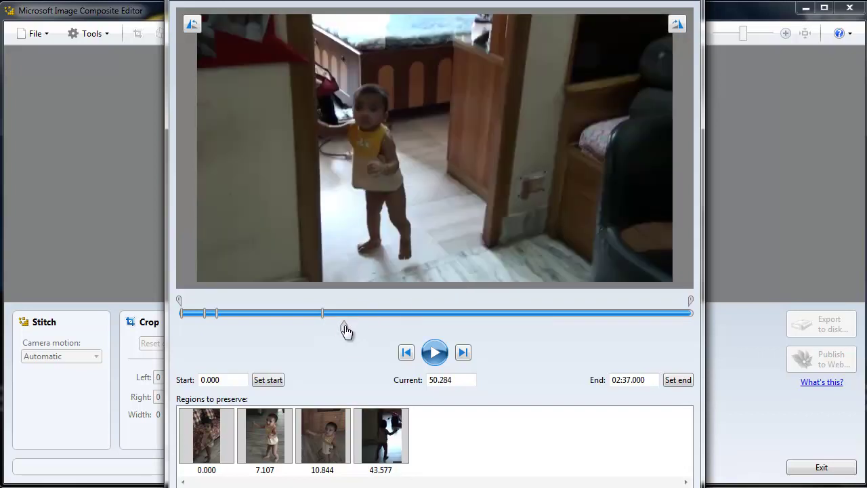
{"action": "left_click_drag", "start_coordinate": [293, 47], "coordinate": [453, 290]}
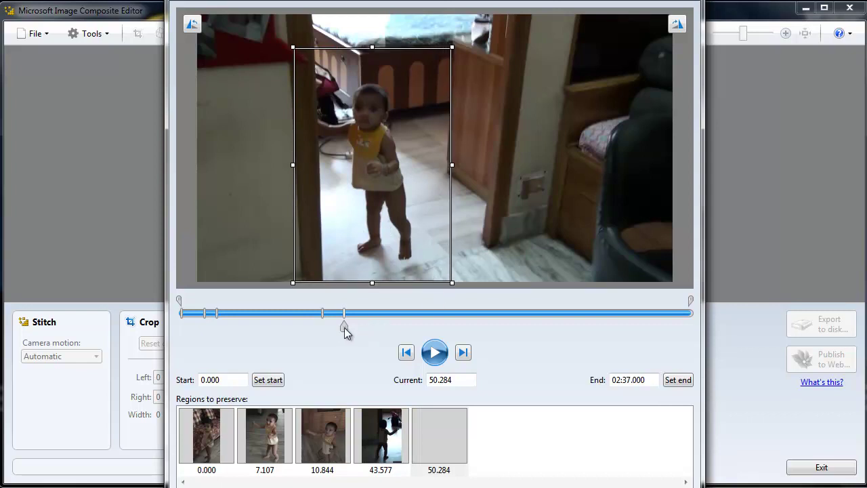
{"action": "left_click_drag", "start_coordinate": [345, 329], "coordinate": [359, 331]}
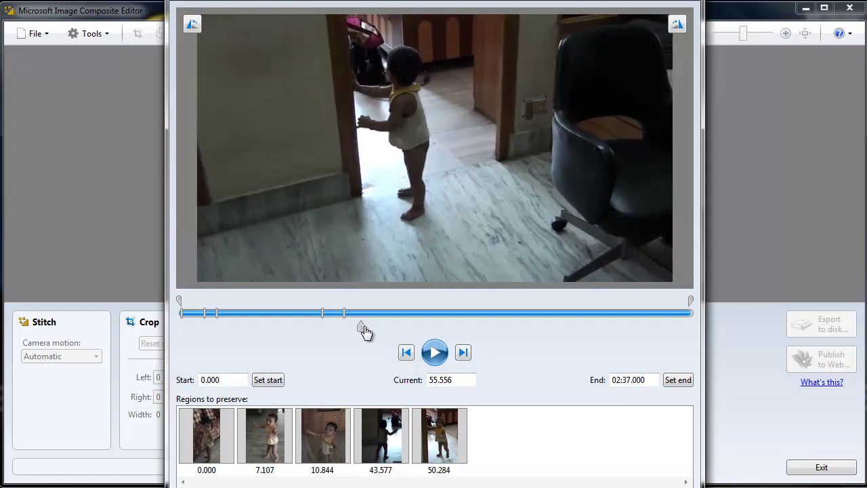
{"action": "left_click_drag", "start_coordinate": [365, 330], "coordinate": [387, 334]}
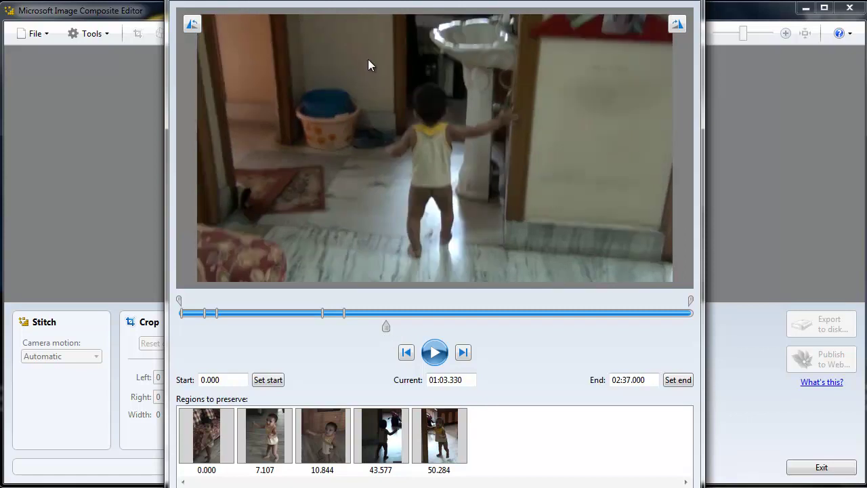
{"action": "left_click_drag", "start_coordinate": [389, 329], "coordinate": [385, 329]}
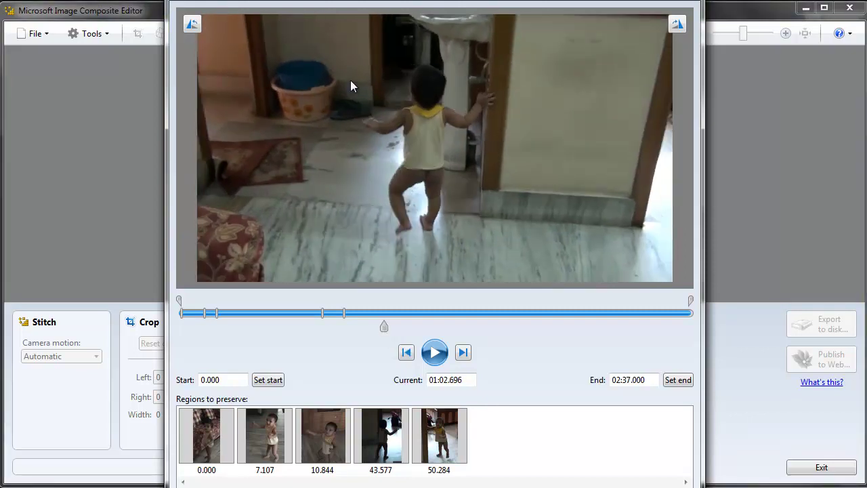
{"action": "left_click_drag", "start_coordinate": [330, 52], "coordinate": [516, 239]}
- Preserve the toddler at 01:53.080, then scrub the timeline toward the video's end
{"action": "left_click_drag", "start_coordinate": [384, 326], "coordinate": [548, 338]}
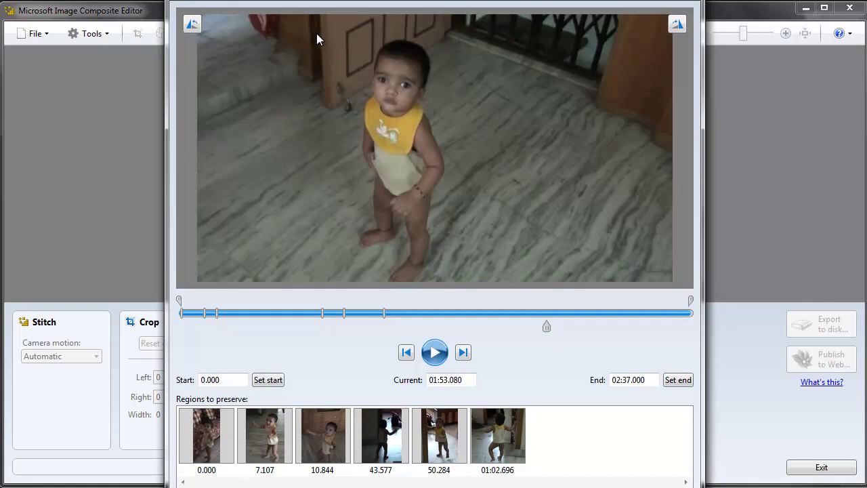
{"action": "left_click_drag", "start_coordinate": [311, 28], "coordinate": [465, 286]}
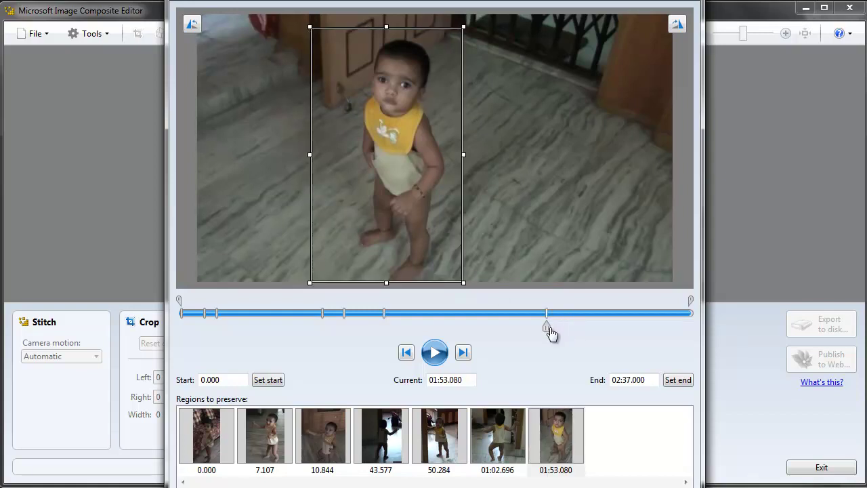
{"action": "left_click_drag", "start_coordinate": [573, 333], "coordinate": [675, 340]}
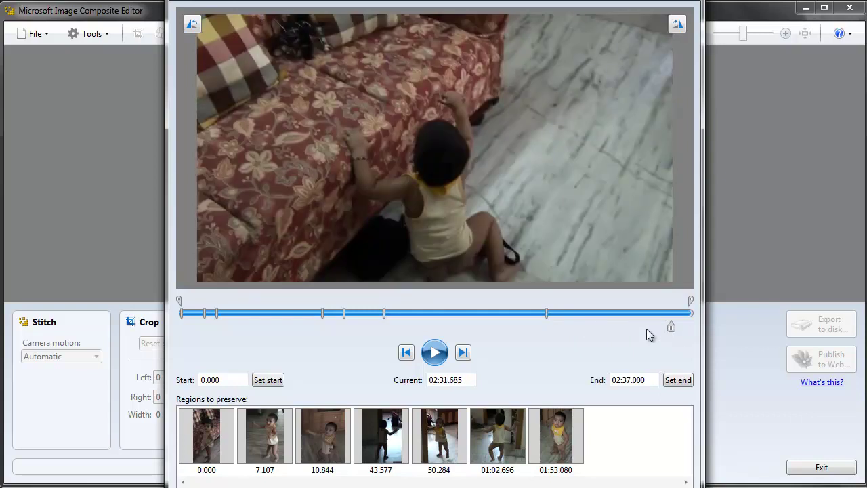
- Maximize the frame window, accept the preserved frames, and stitch them with Rotating Motion (30 of 43 images)
{"action": "double_click", "coordinate": [666, 2]}
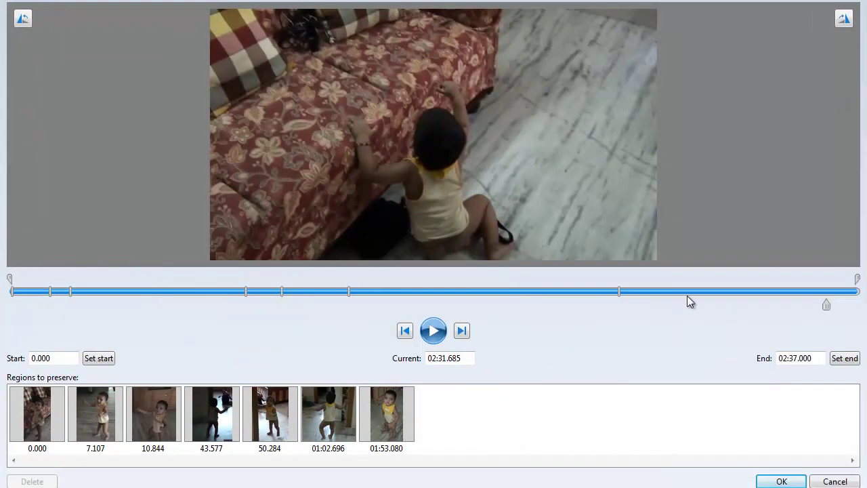
{"action": "left_click", "coordinate": [782, 481]}
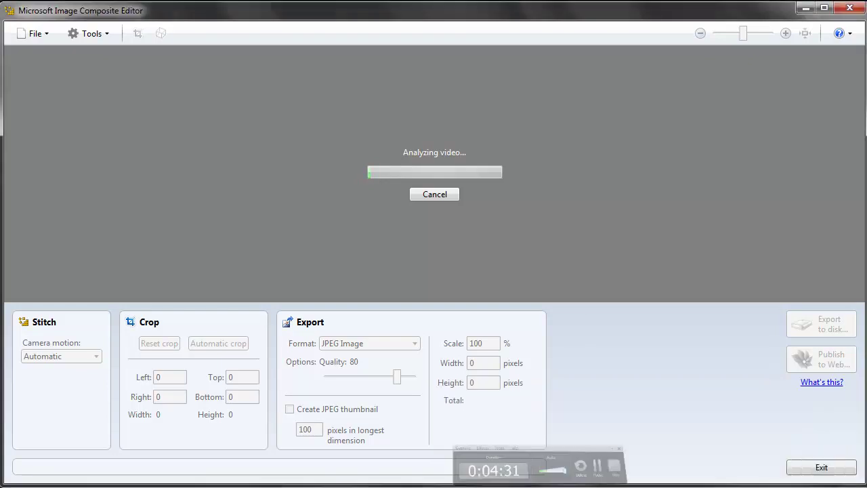
{"action": "mouse_move", "coordinate": [706, 401]}
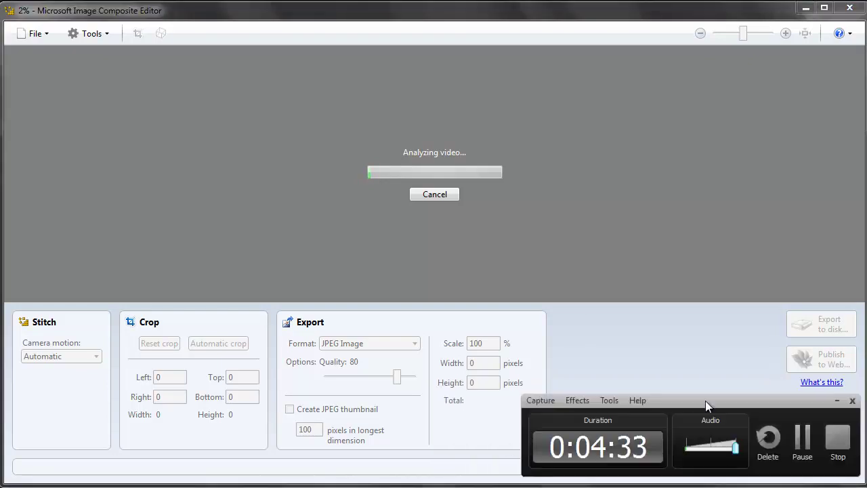
{"action": "left_click", "coordinate": [802, 440]}
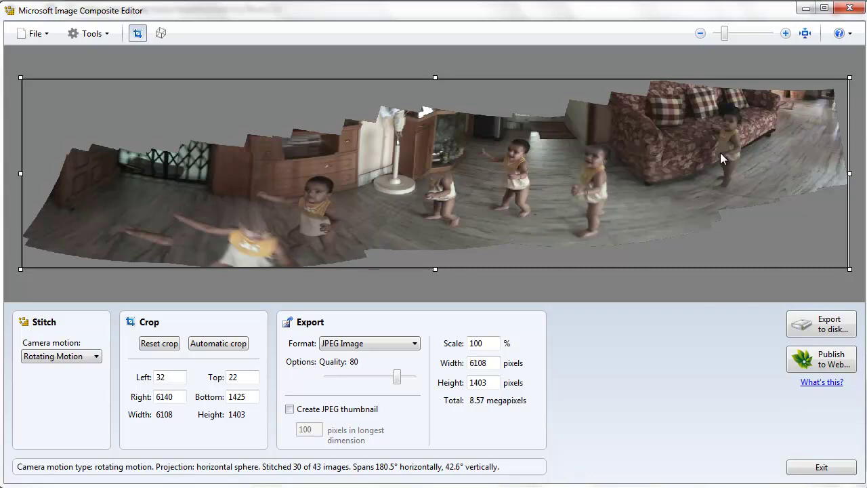
- Restitch the panorama with Planar Motion 1 camera motion, leaving the crop at its full left edge
{"action": "left_click_drag", "start_coordinate": [20, 173], "coordinate": [283, 173]}
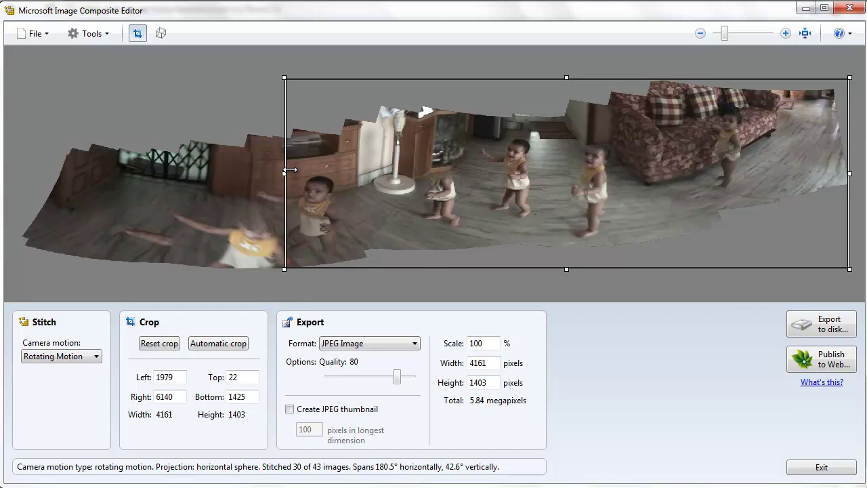
{"action": "left_click_drag", "start_coordinate": [284, 171], "coordinate": [3, 182]}
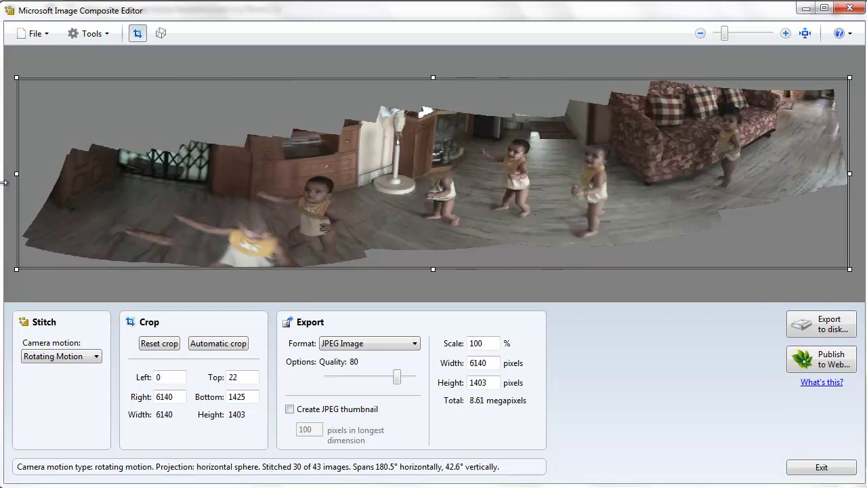
{"action": "left_click", "coordinate": [86, 359]}
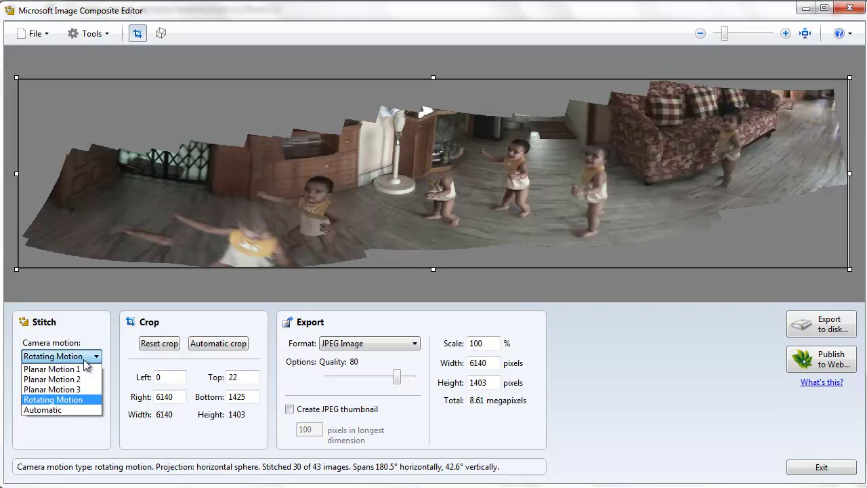
{"action": "left_click", "coordinate": [82, 368]}
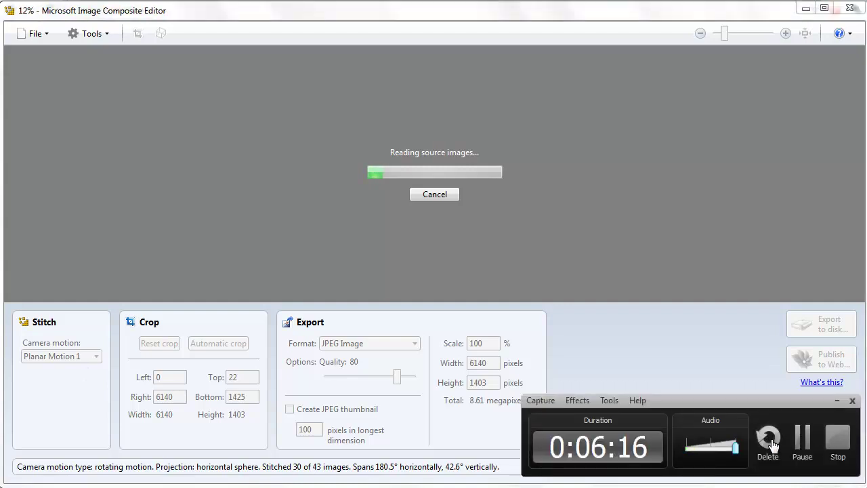
- Let the Planar Motion 1 stitch finish, giving a 3061 × 1446 pixel panorama
{"action": "left_click", "coordinate": [803, 439]}
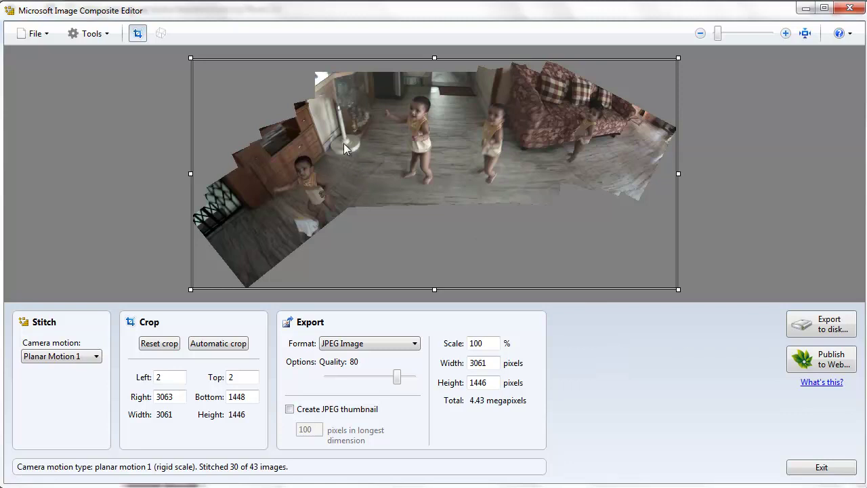
- Trim the crop's left edge back to 3057 × 1446 pixels and keep Planar Motion 1
{"action": "left_click_drag", "start_coordinate": [189, 172], "coordinate": [263, 159]}
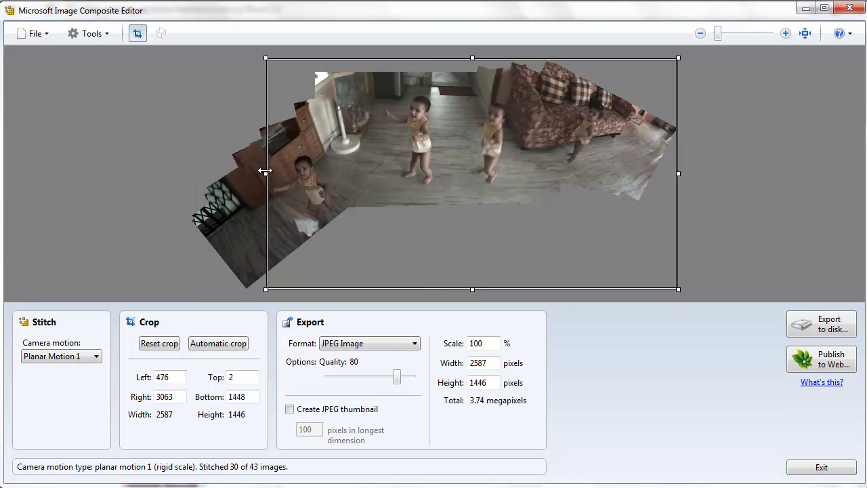
{"action": "left_click_drag", "start_coordinate": [265, 172], "coordinate": [190, 178]}
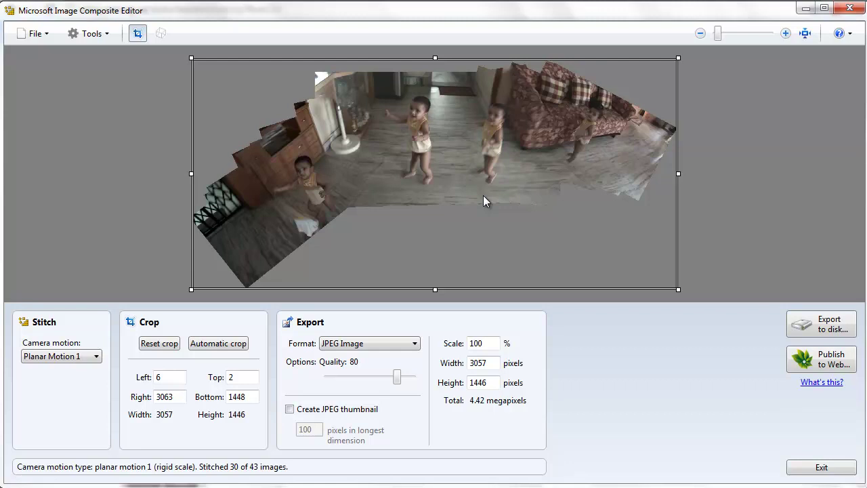
{"action": "left_click", "coordinate": [70, 357]}
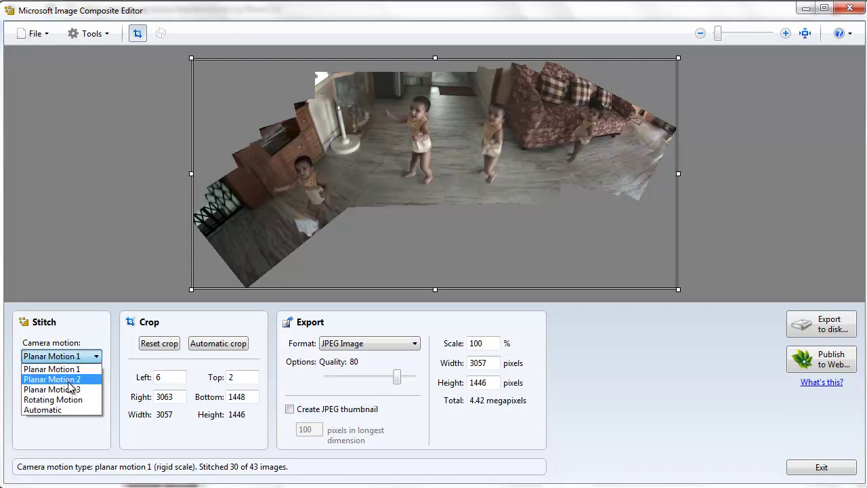
{"action": "left_click", "coordinate": [104, 297]}
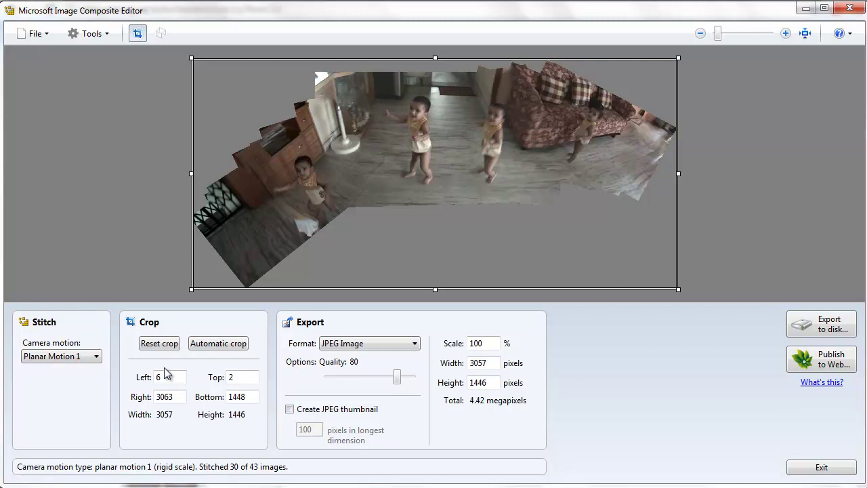
- Set the export format to PNG Image and adjust the preview zoom
{"action": "left_click", "coordinate": [374, 343]}
{"action": "left_click", "coordinate": [353, 407]}
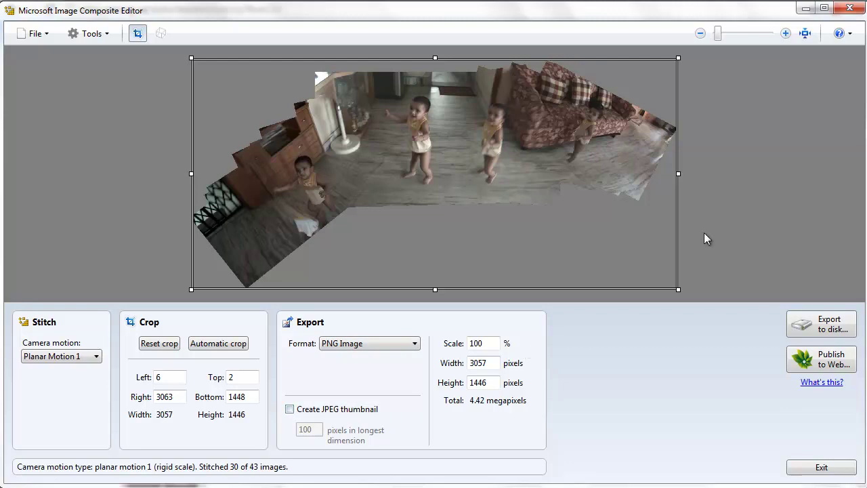
{"action": "mouse_move", "coordinate": [719, 33]}
{"action": "left_mouse_down"}
{"action": "mouse_move", "coordinate": [738, 35]}
{"action": "mouse_move", "coordinate": [718, 39]}
{"action": "left_mouse_up"}
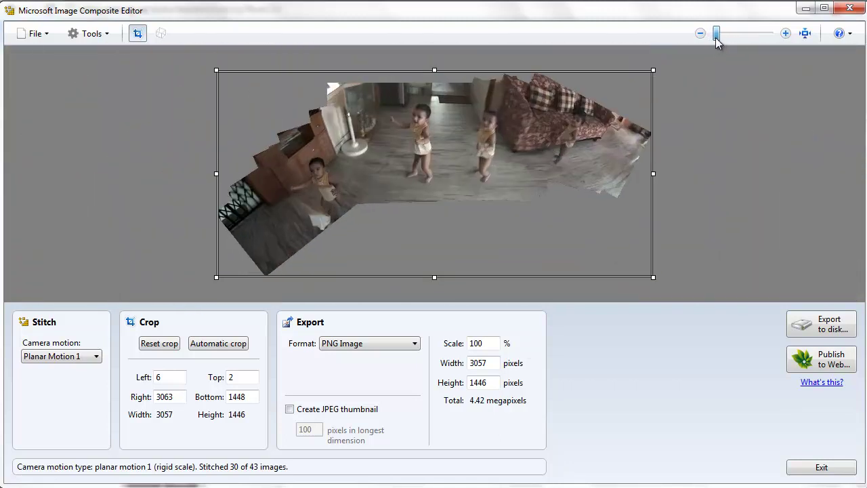
- Export the panorama to the Desktop as '122 Anany Walking_stitch.png'
{"action": "left_click", "coordinate": [817, 327]}
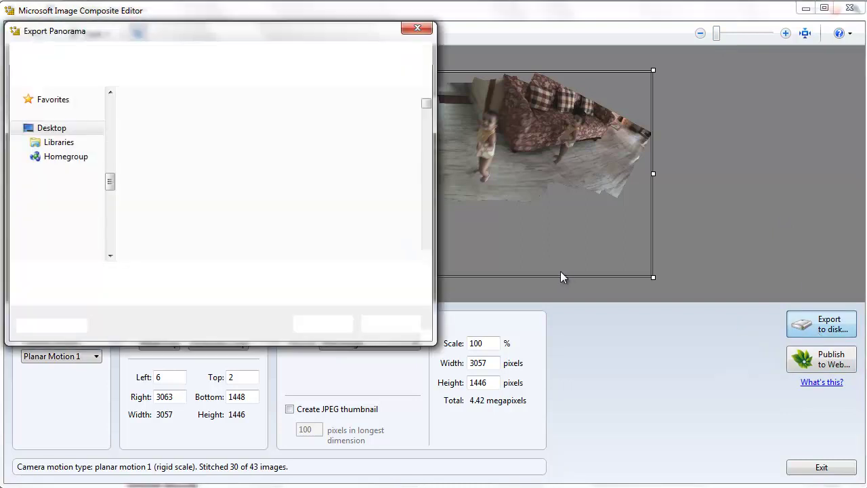
{"action": "left_click", "coordinate": [211, 278]}
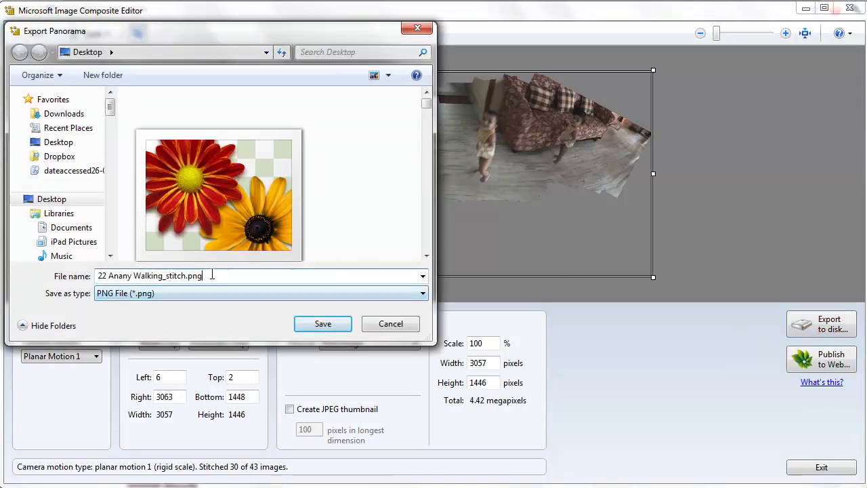
{"action": "key", "text": "Home"}
{"action": "type", "text": "1"}
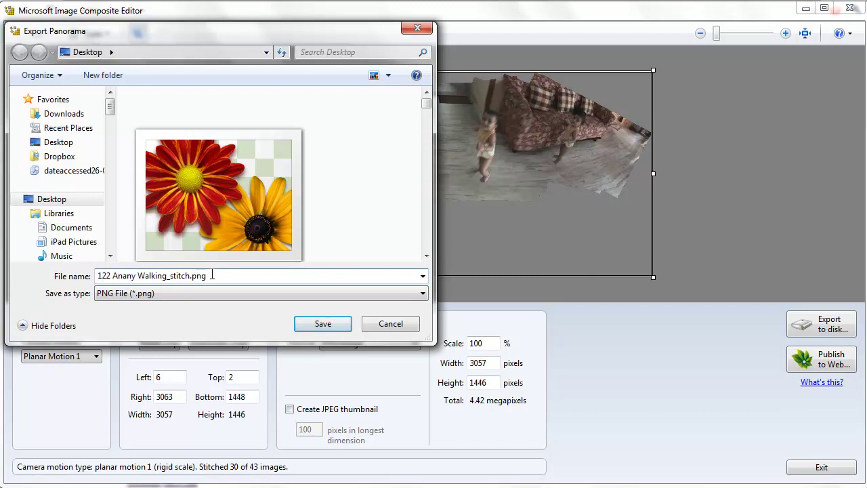
{"action": "key", "text": "Return"}
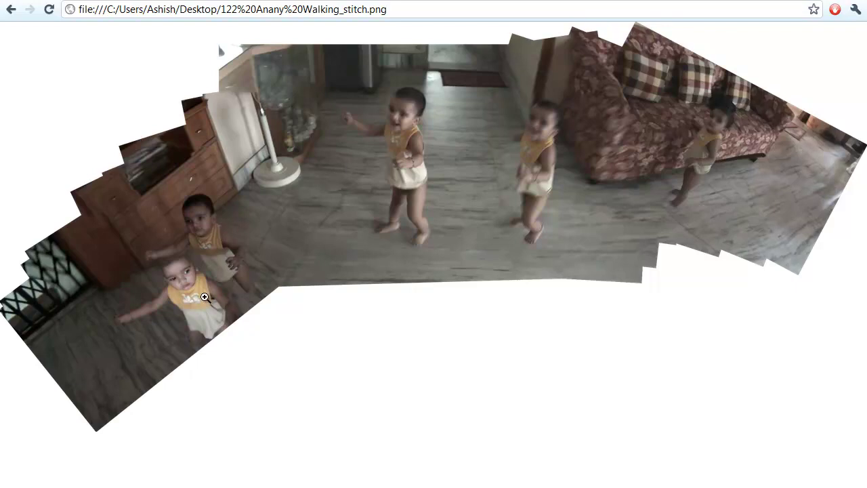
- View the exported PNG panorama at full size in Chrome, then fit it back to the window
{"action": "left_click", "coordinate": [195, 240]}
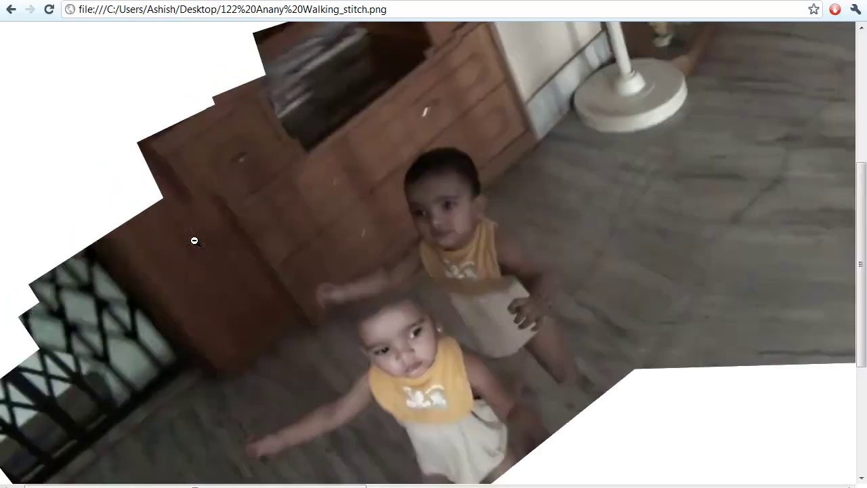
{"action": "left_click", "coordinate": [389, 307]}
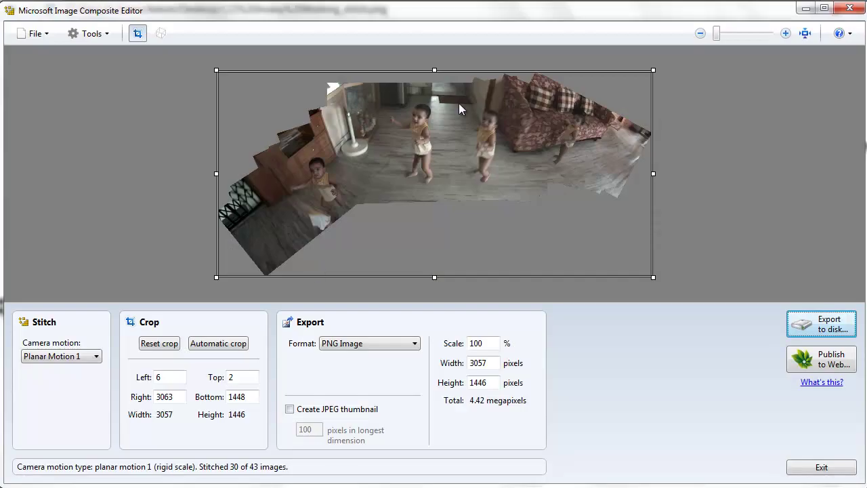
{"action": "left_click_drag", "start_coordinate": [716, 34], "coordinate": [735, 35]}
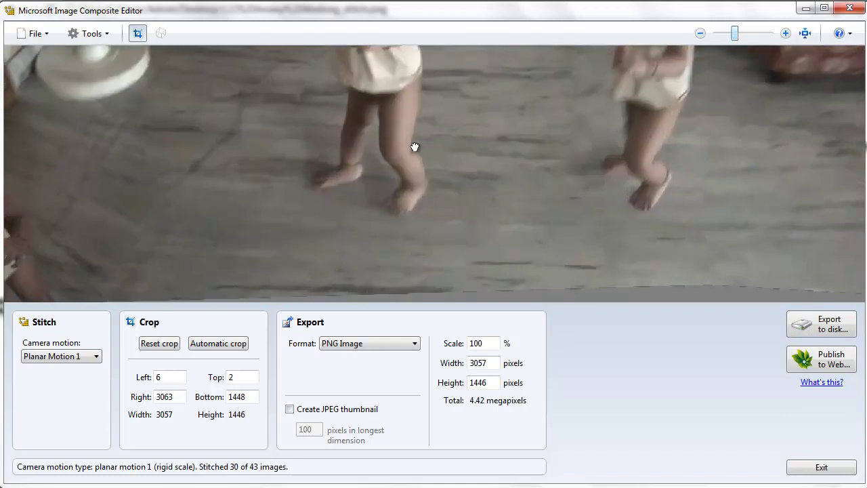
{"action": "left_click_drag", "start_coordinate": [402, 149], "coordinate": [613, 100]}
{"action": "left_click_drag", "start_coordinate": [288, 155], "coordinate": [428, 72]}
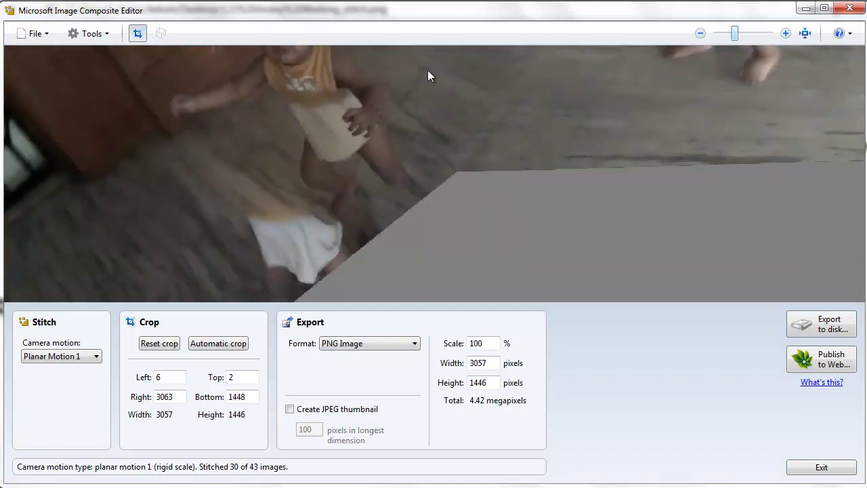
{"action": "left_click_drag", "start_coordinate": [737, 35], "coordinate": [781, 40]}
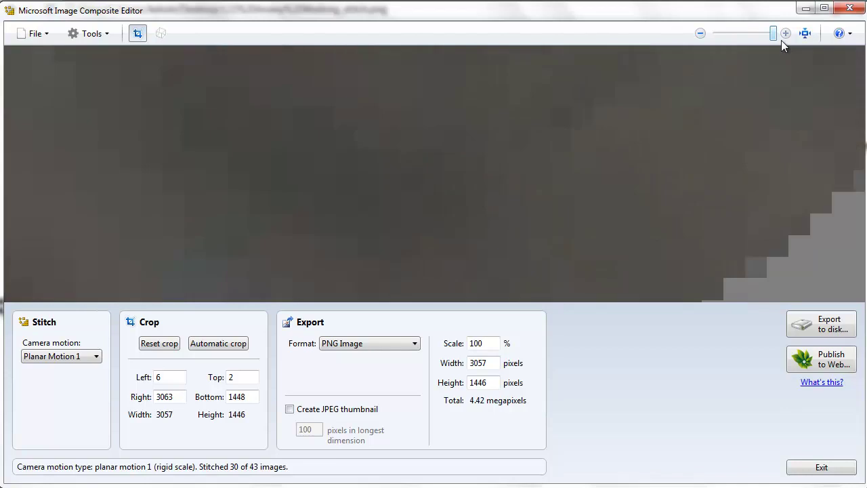
{"action": "left_click_drag", "start_coordinate": [553, 72], "coordinate": [644, 51]}
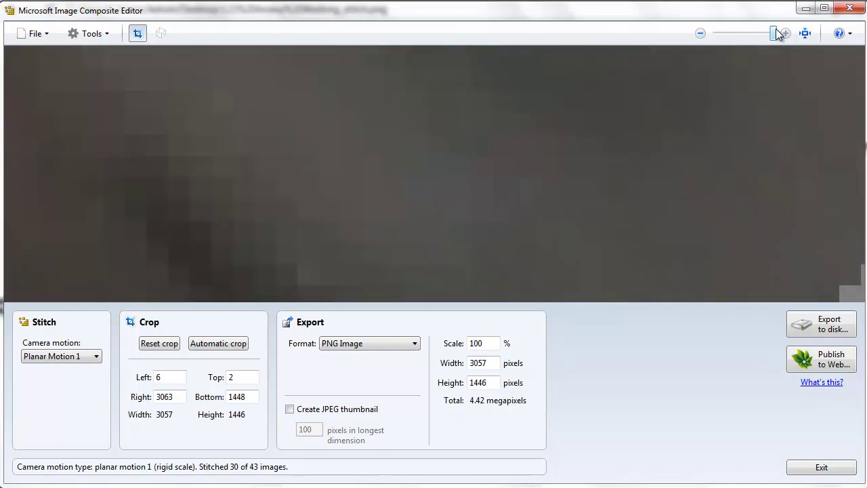
{"action": "left_click_drag", "start_coordinate": [773, 34], "coordinate": [683, 38]}
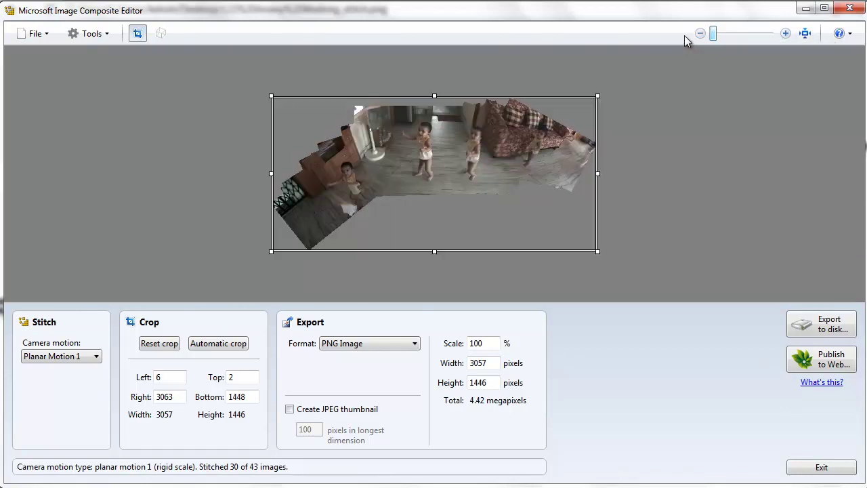